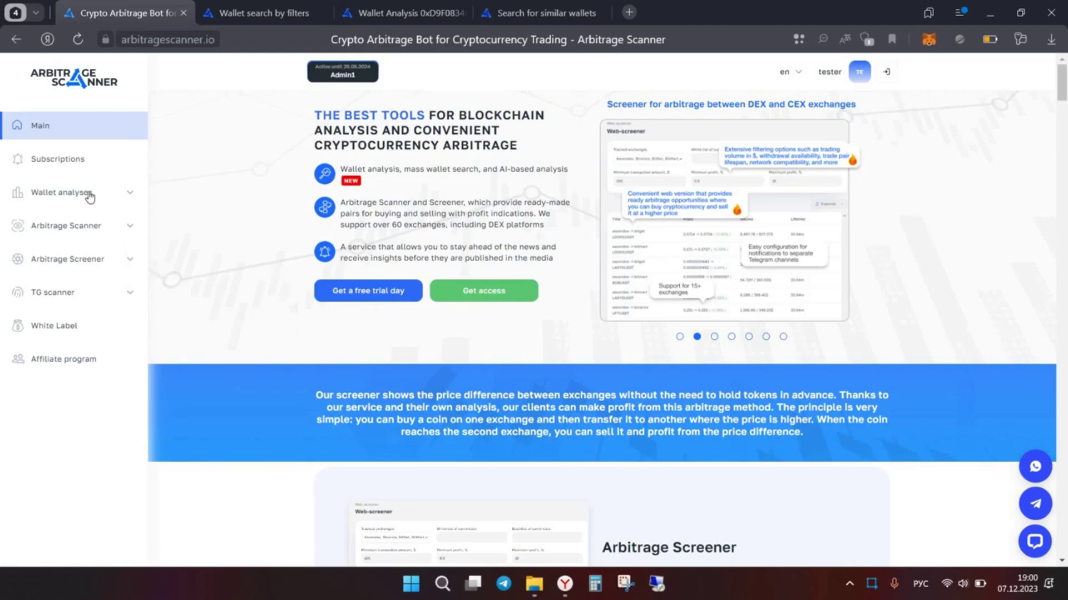
Expand Wallet analyses in the sidebar and start the AI find similar wallets tool
click(89, 196)
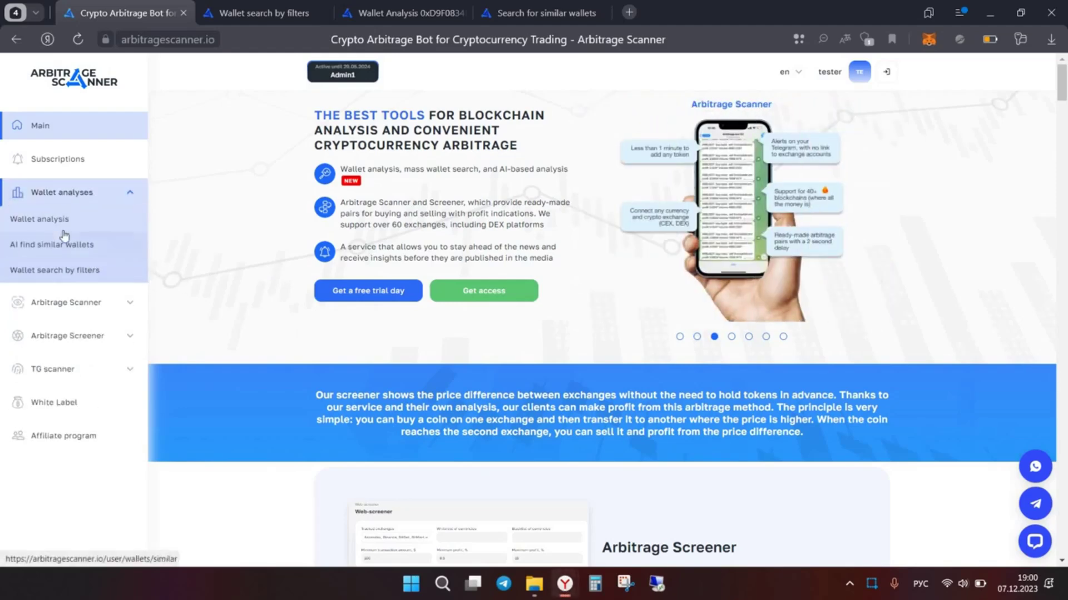
click(35, 245)
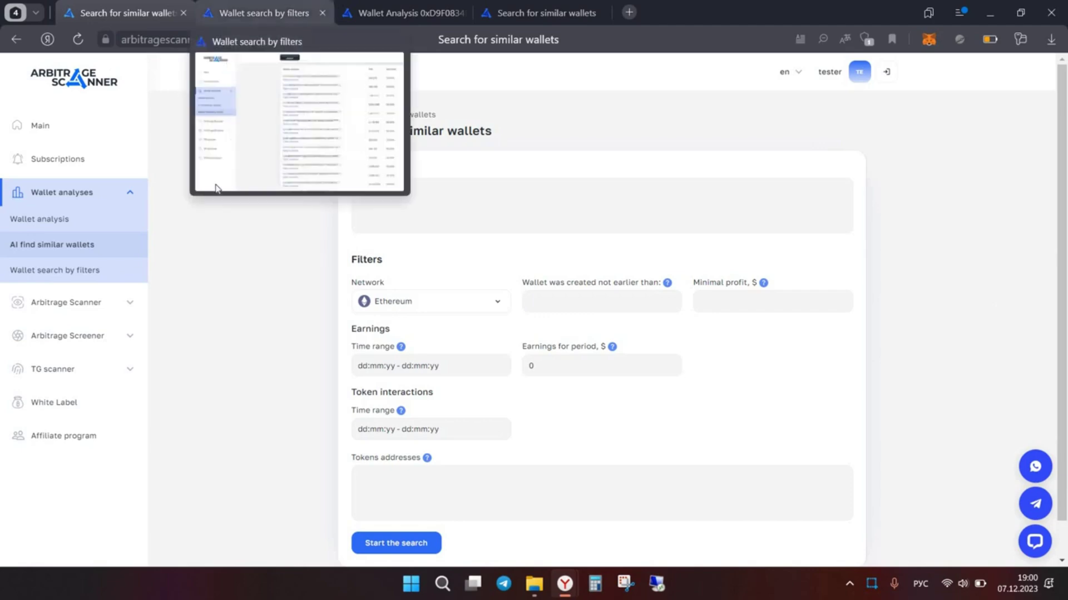
Review the filtered wallet results, then bring up the analysis of wallet 0xD9F0834…027e82
key(ctrl+Tab)
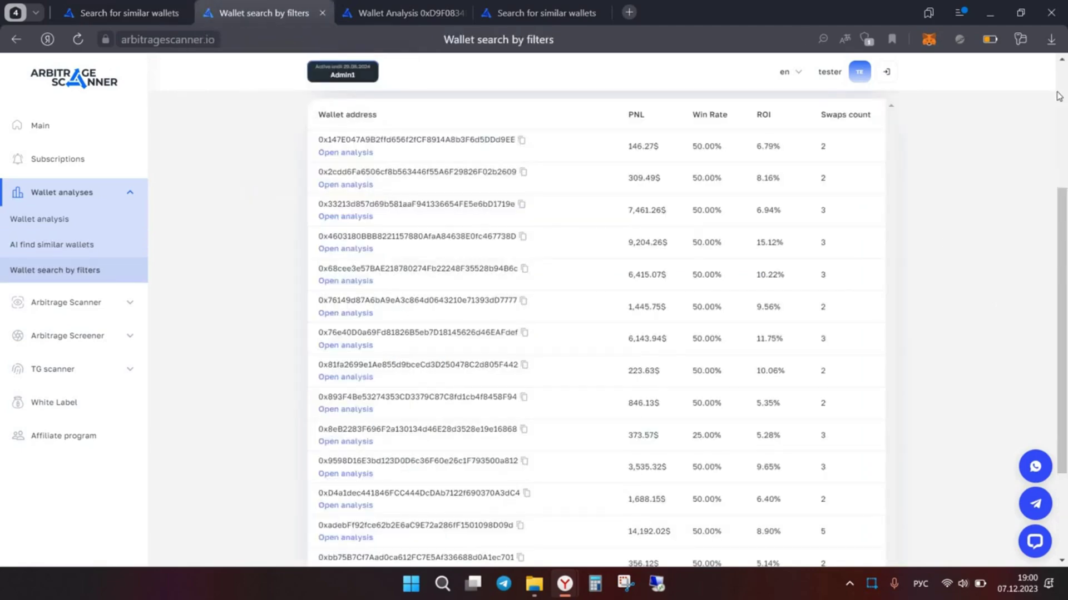
scroll(414, 135, up, 3)
scroll(414, 136, up, 1)
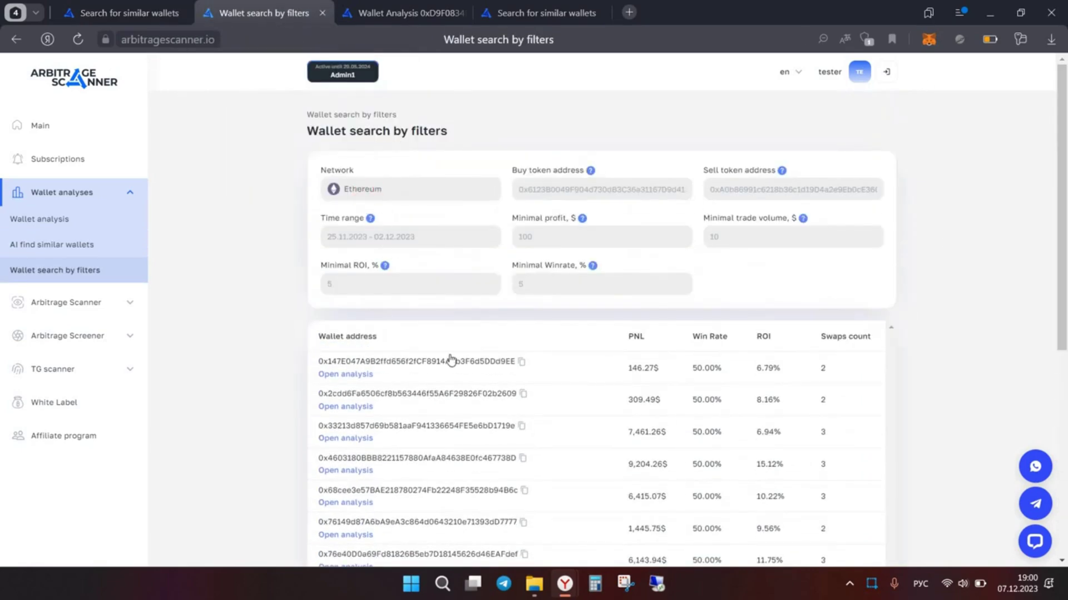
scroll(593, 288, down, 2)
scroll(534, 300, down, 1)
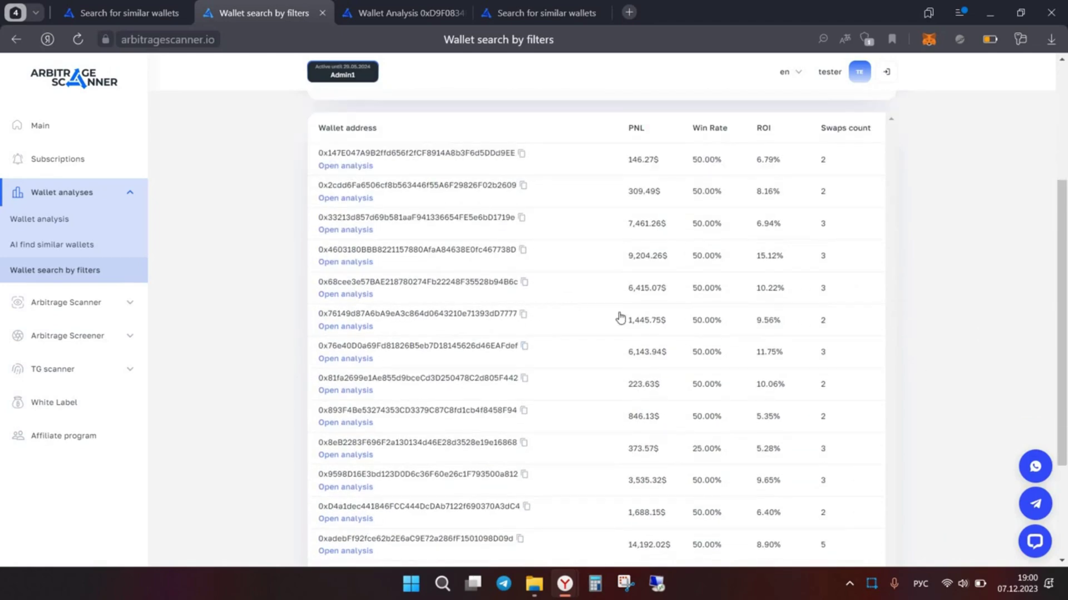
key(ctrl+Tab)
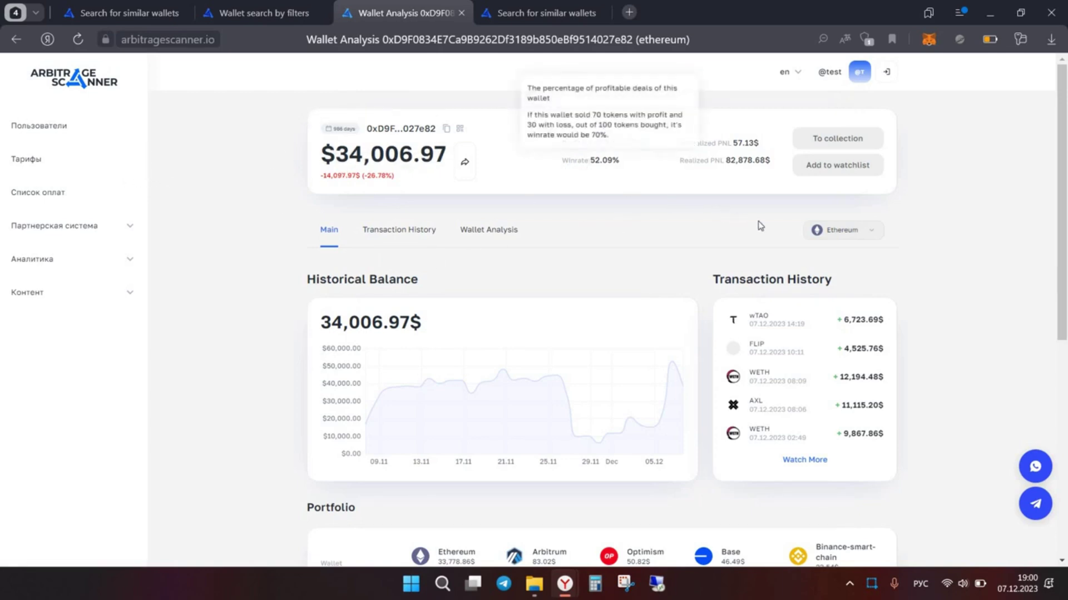
scroll(788, 213, down, 1)
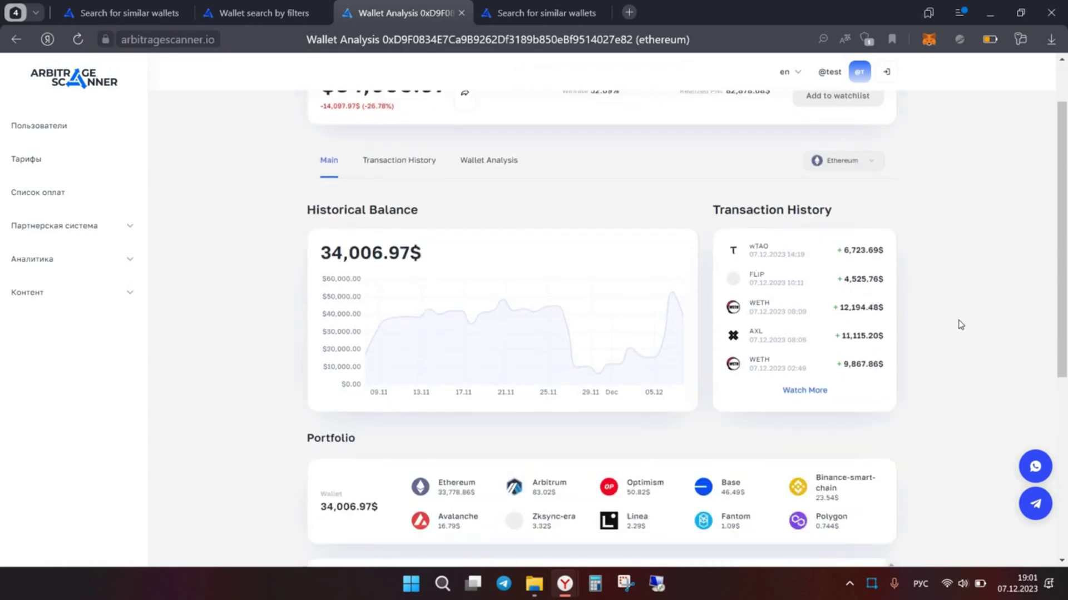
scroll(956, 314, down, 3)
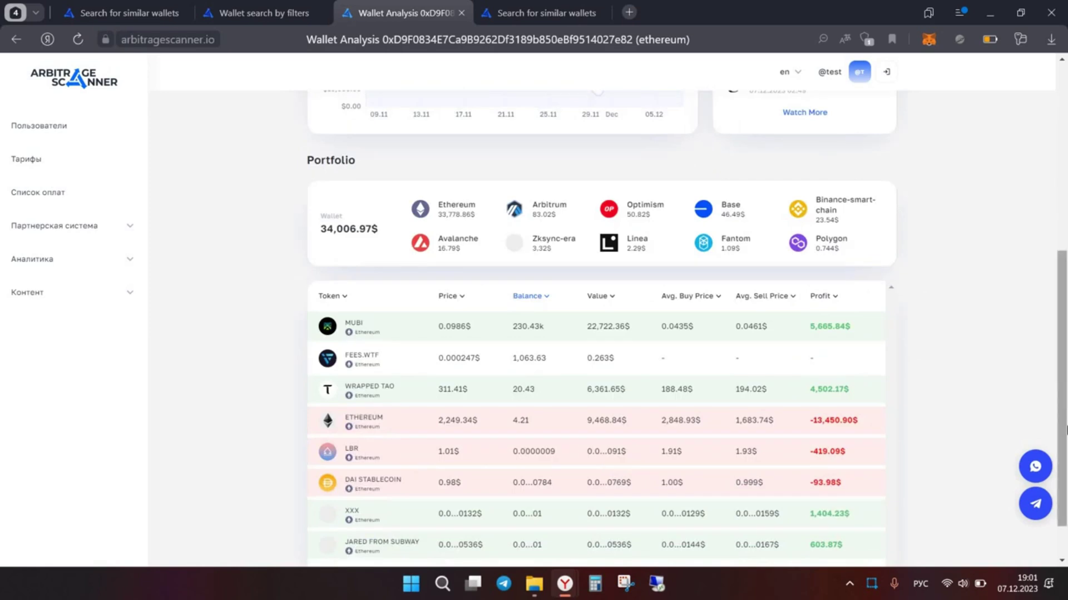
scroll(1063, 346, down, 1)
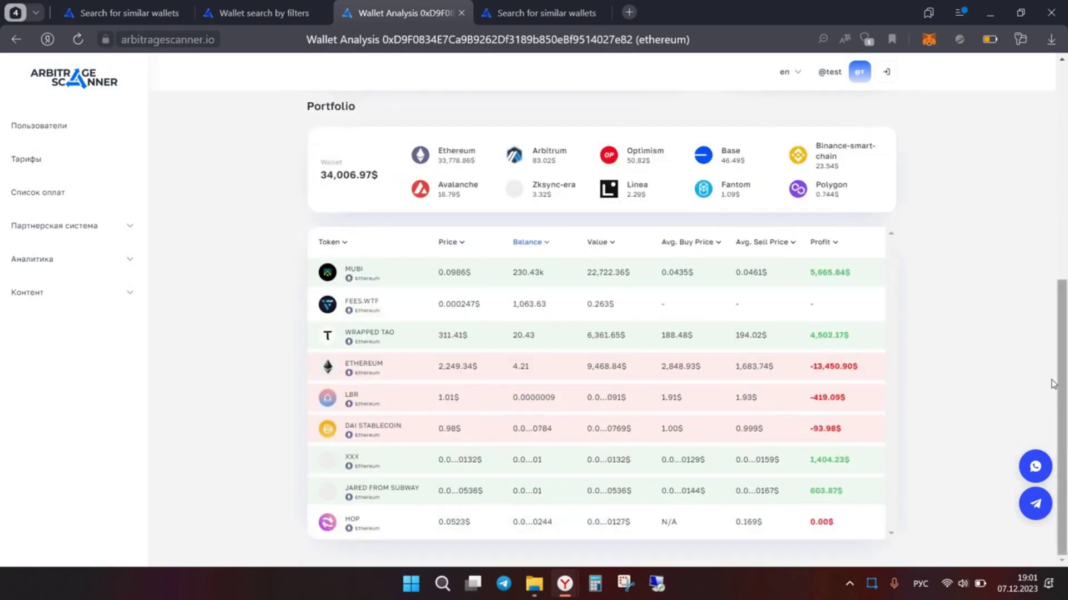
scroll(1054, 236, up, 5)
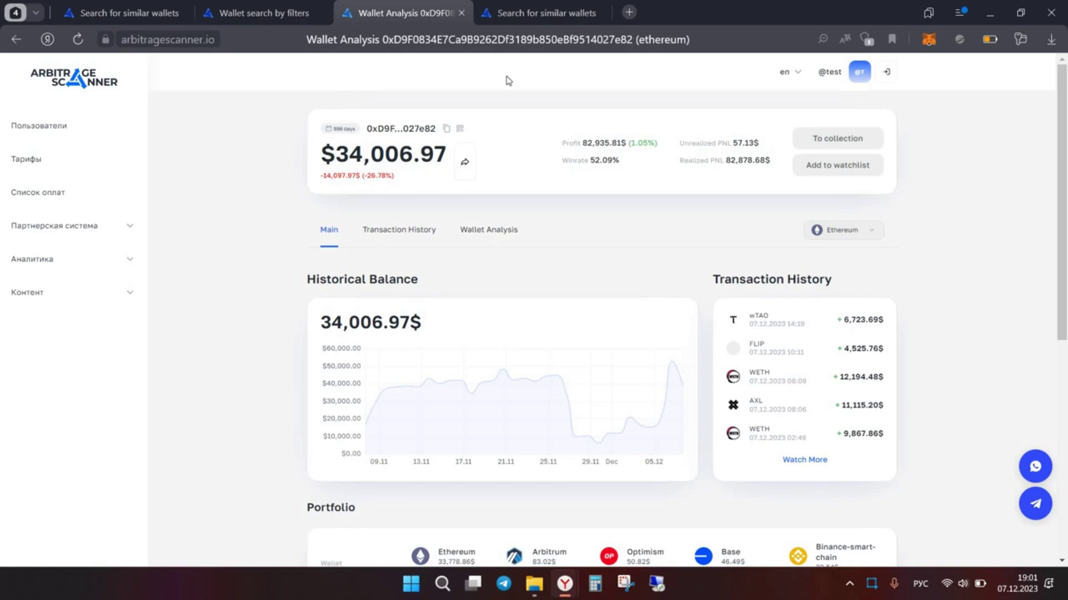
Return to the empty similar-wallets search form after reviewing the wallet analysis
click(519, 13)
click(125, 13)
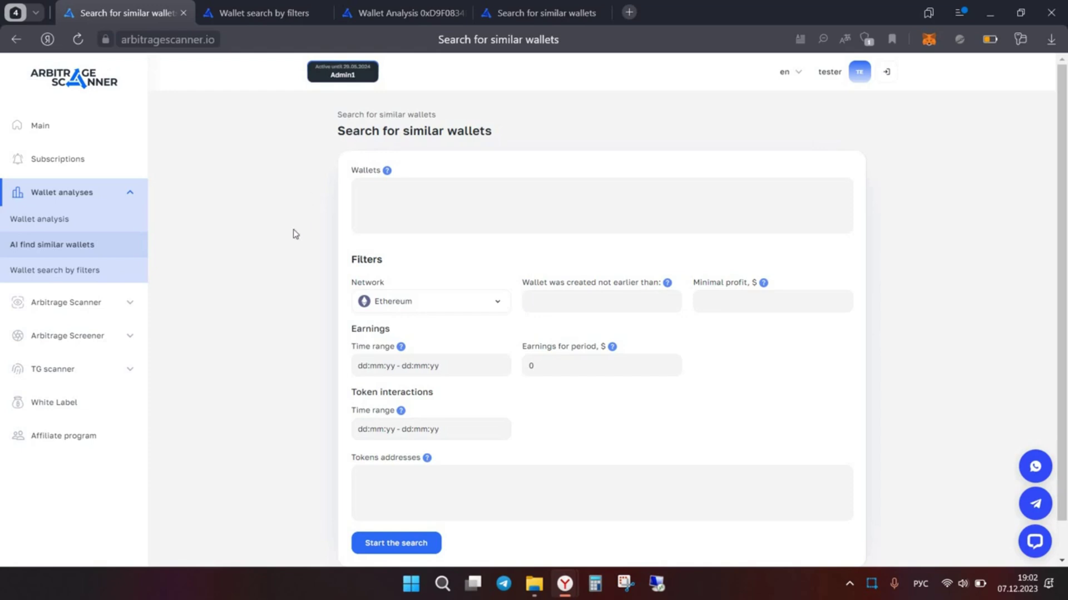
click(448, 188)
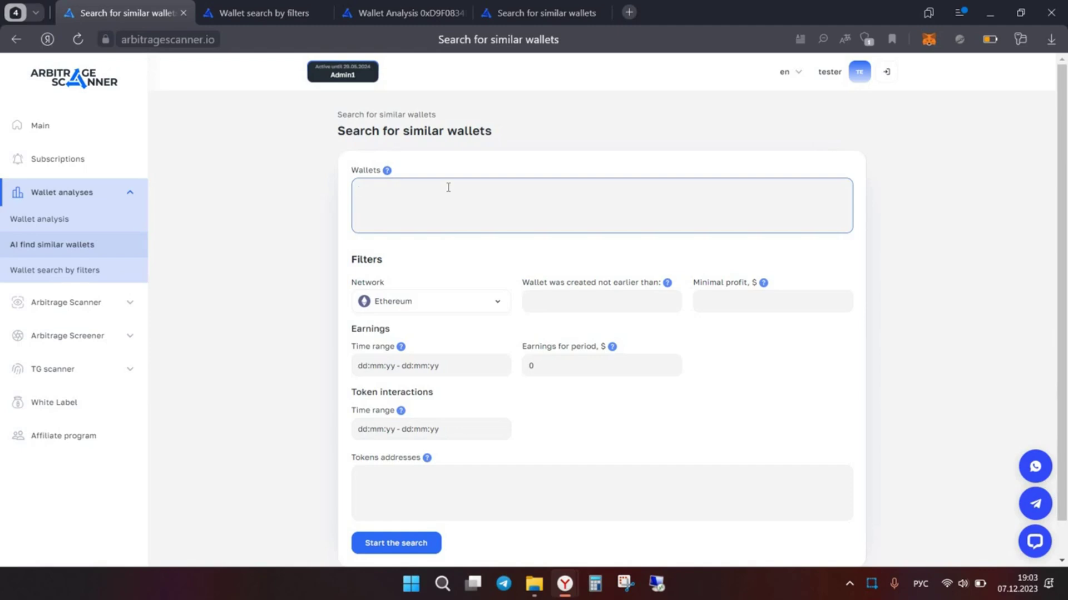
Paste the four wallet addresses into the Wallets list
key(ctrl+v)
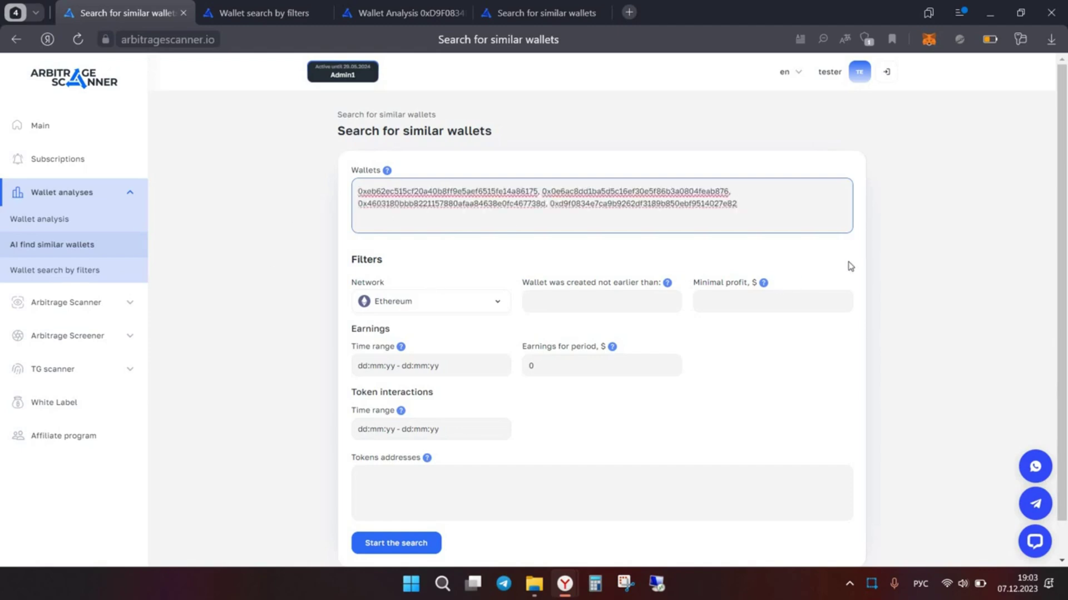
click(837, 251)
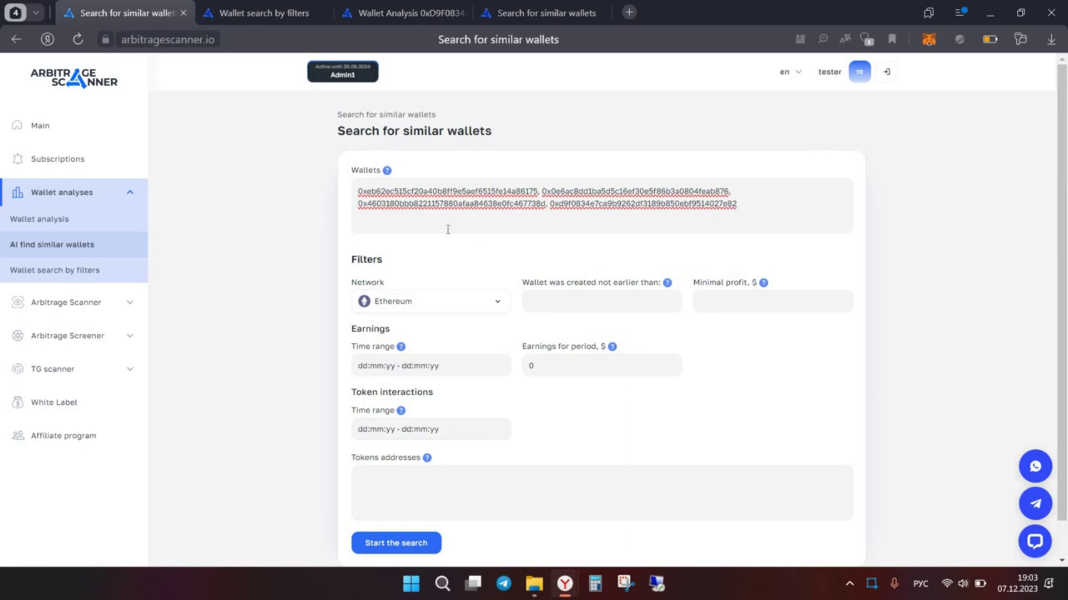
scroll(697, 429, down, 1)
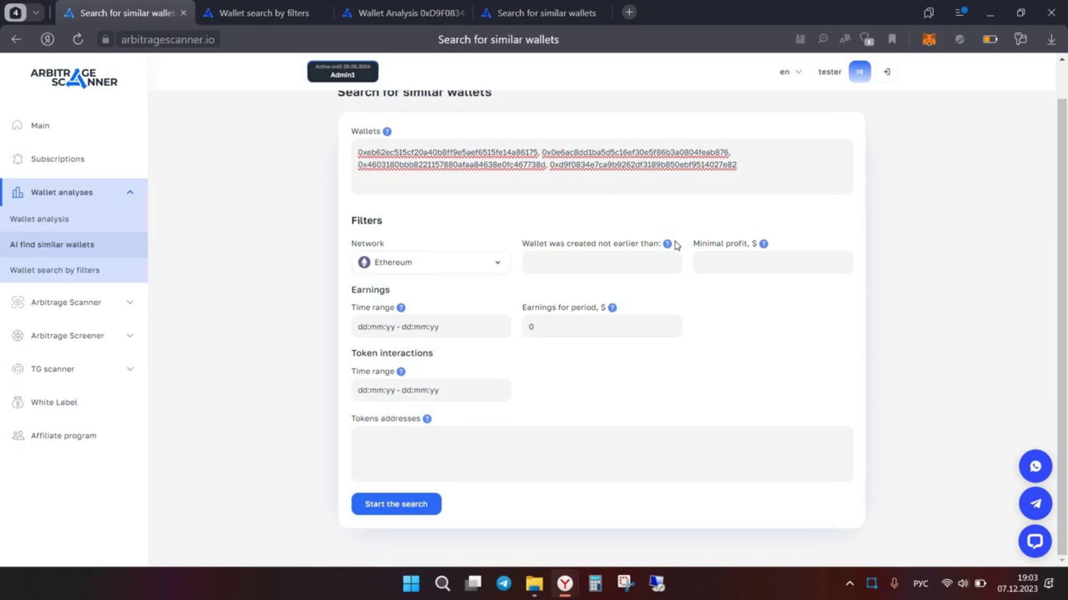
Set the earliest wallet creation date to 01.10.2023
click(534, 263)
click(534, 293)
click(649, 326)
click(731, 252)
Set the minimal profit to 10000 $, checking the analysed wallet's figures in between
click(736, 264)
text(10000)
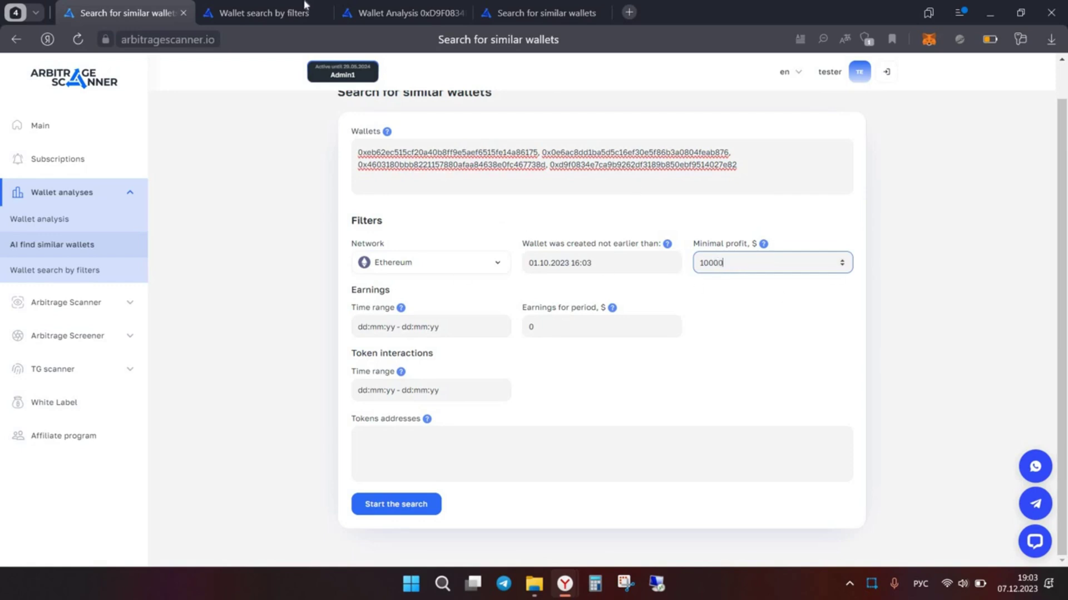
click(417, 12)
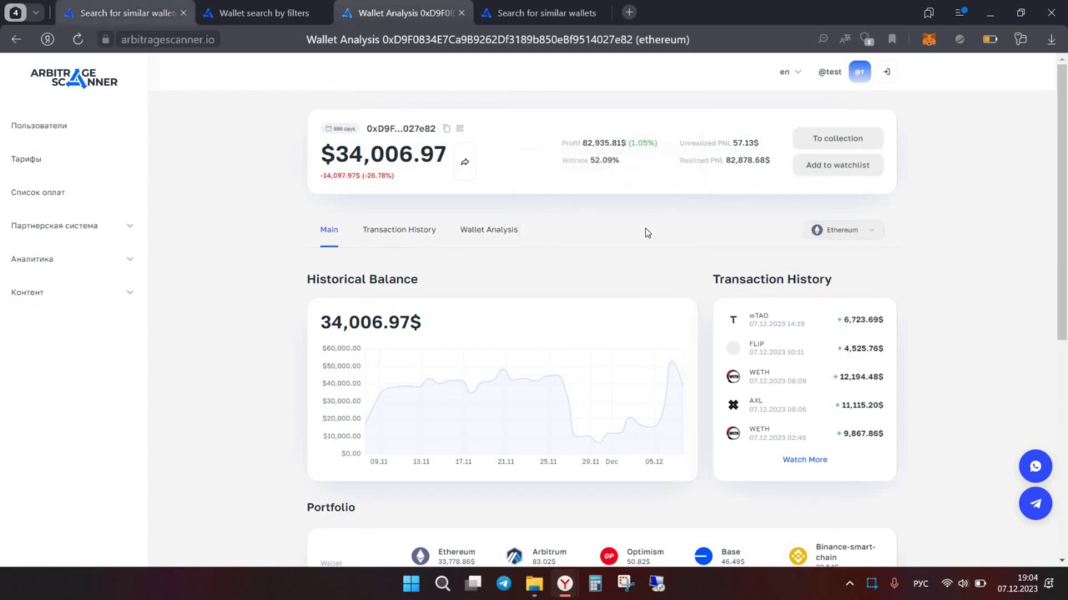
click(126, 12)
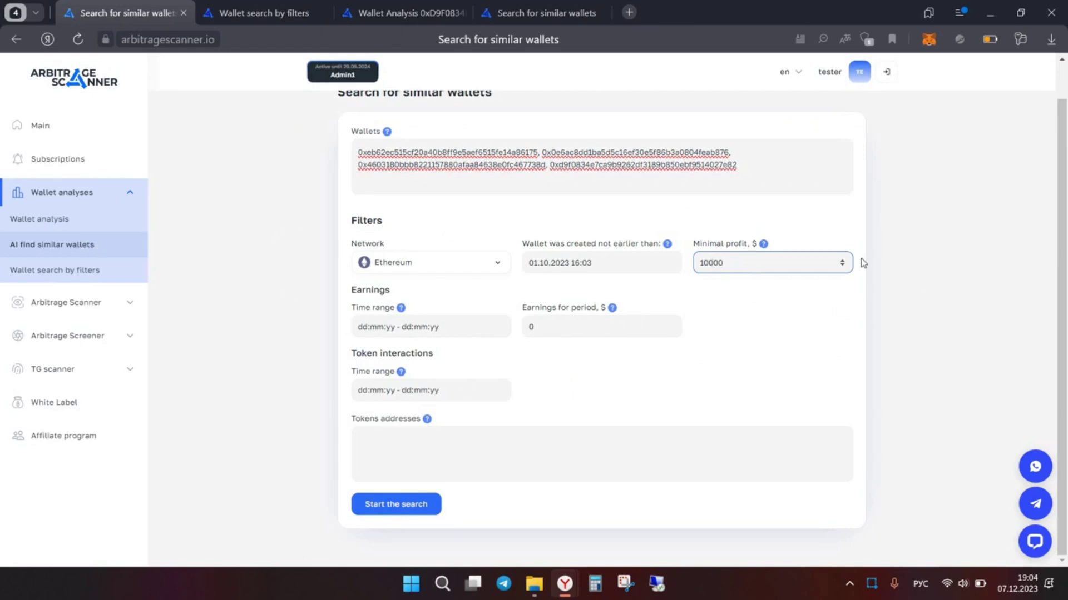
Set the earnings time range to 01.11.2023 – 07.12.2023
click(451, 326)
click(367, 356)
click(402, 391)
click(478, 356)
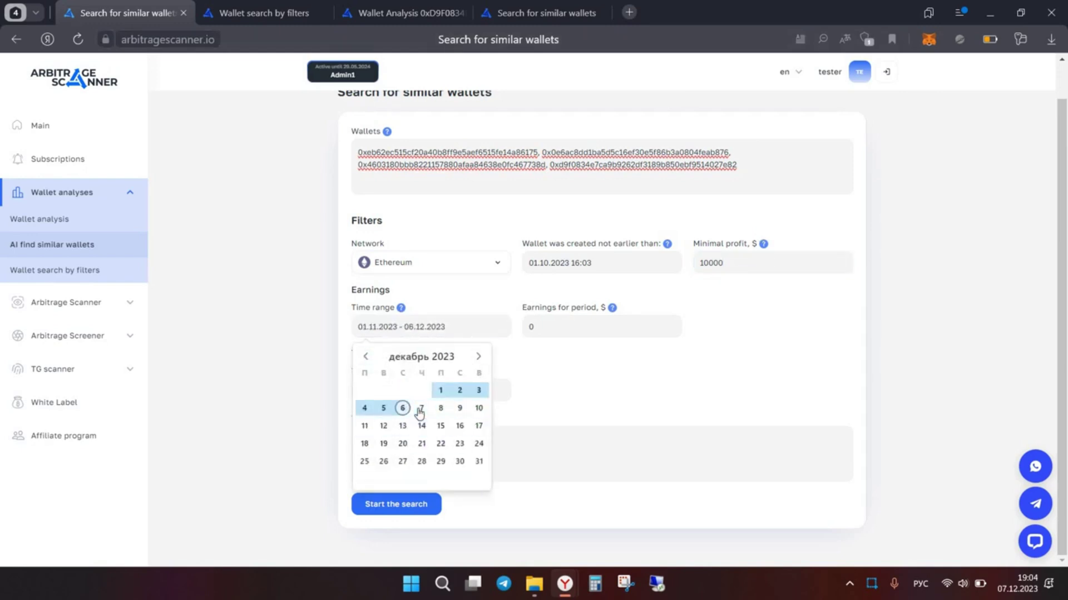
click(421, 407)
click(576, 389)
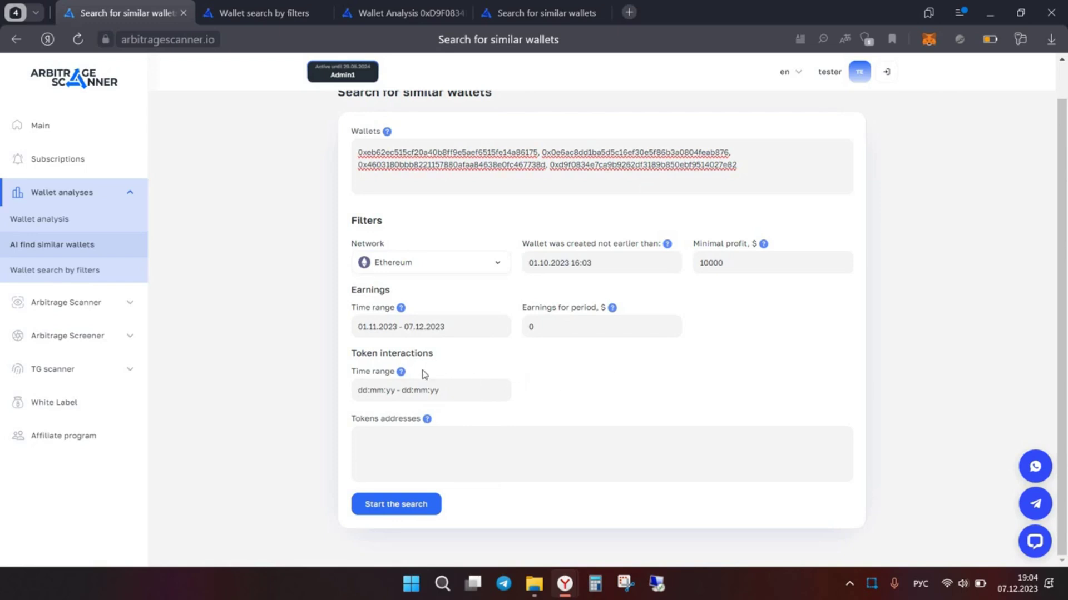
Replace the earnings for period value with 5000 $
click(559, 325)
key(ctrl+a)
text(5000)
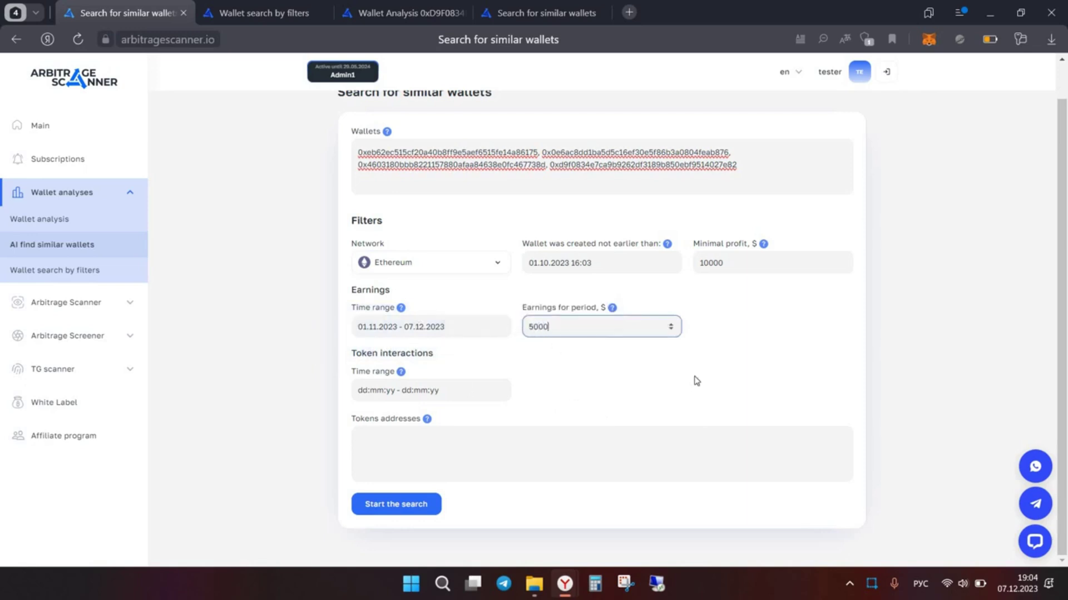
click(451, 360)
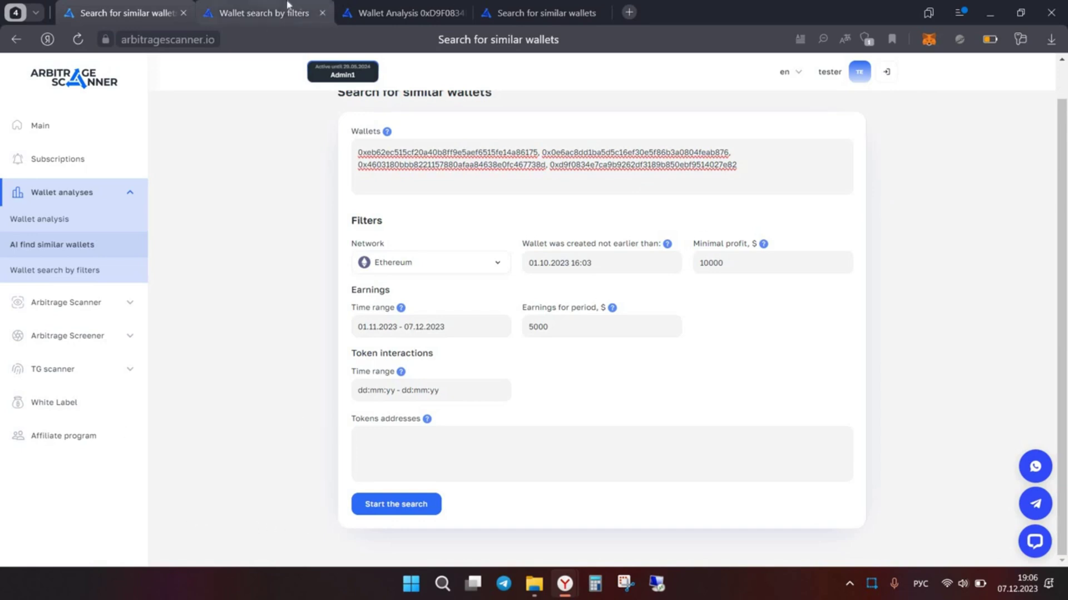
Revisit the filter-based wallet search, then the analysis page of wallet ending 027e82
click(254, 12)
click(401, 13)
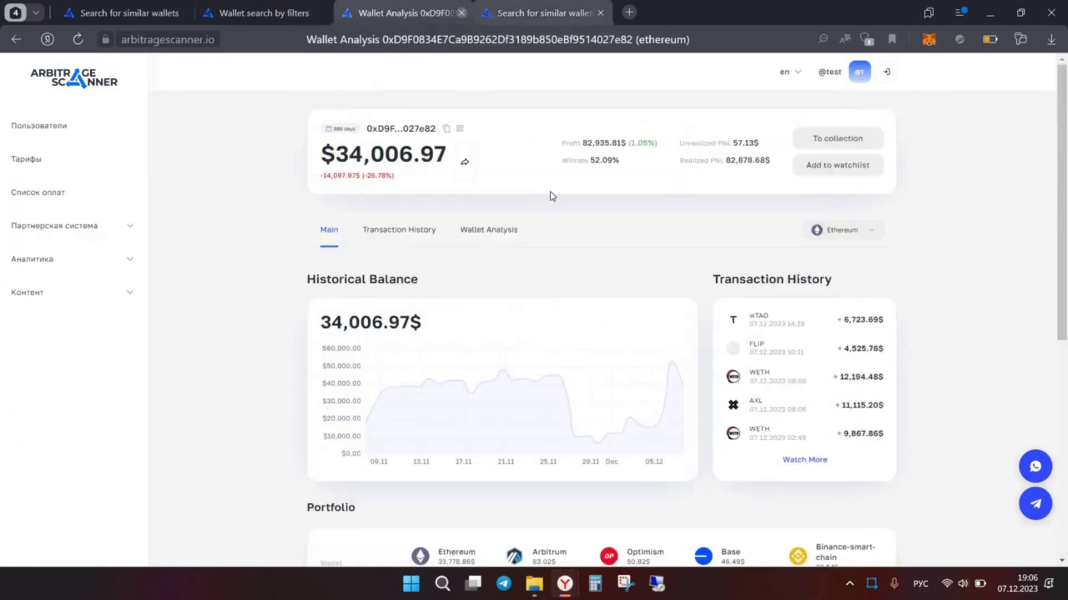
Return to the completed similar-wallets search showing matching wallets and their criteria
click(542, 12)
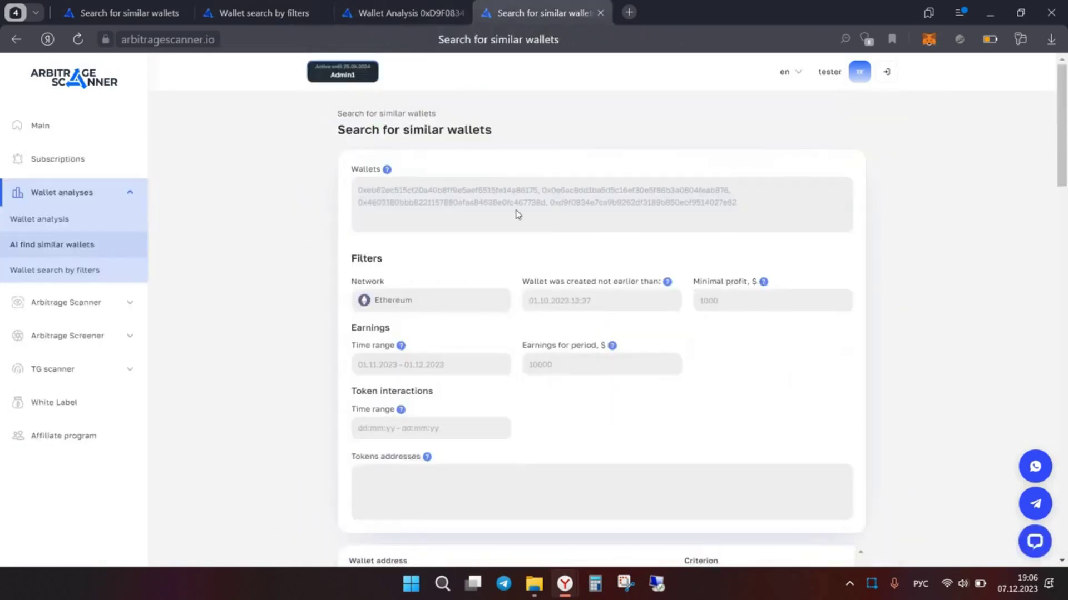
scroll(725, 285, down, 3)
drag(1061, 167, 1060, 259)
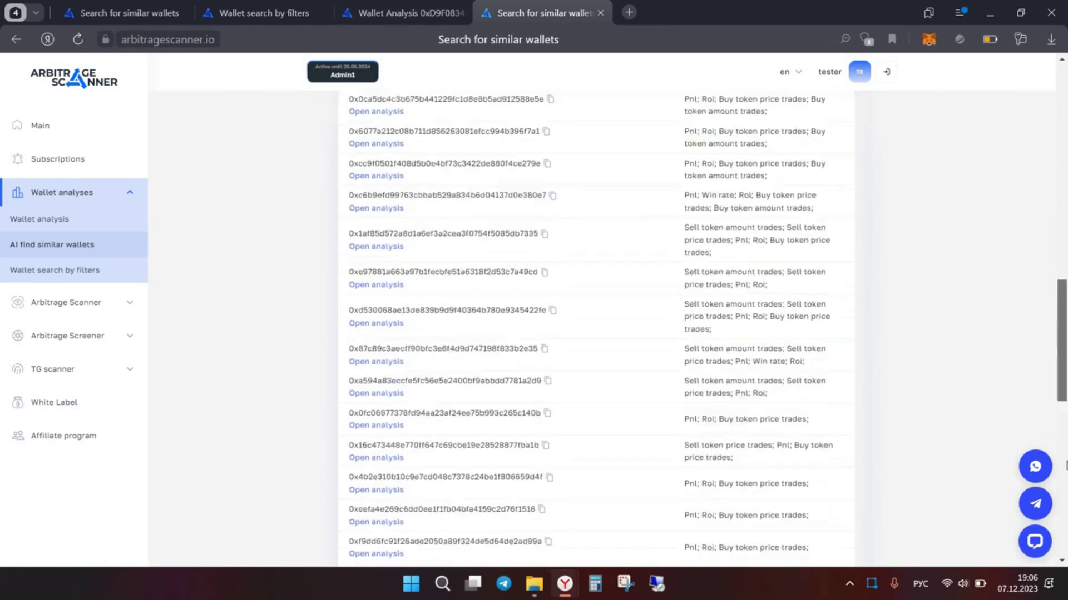
scroll(584, 334, down, 10)
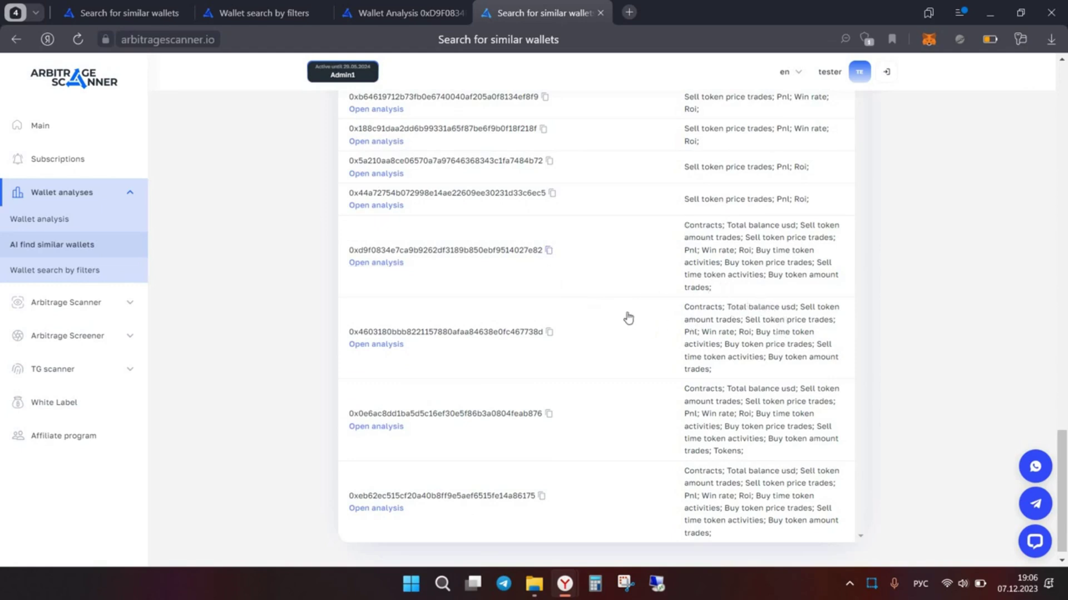
click(1064, 102)
drag(1063, 102, 1063, 327)
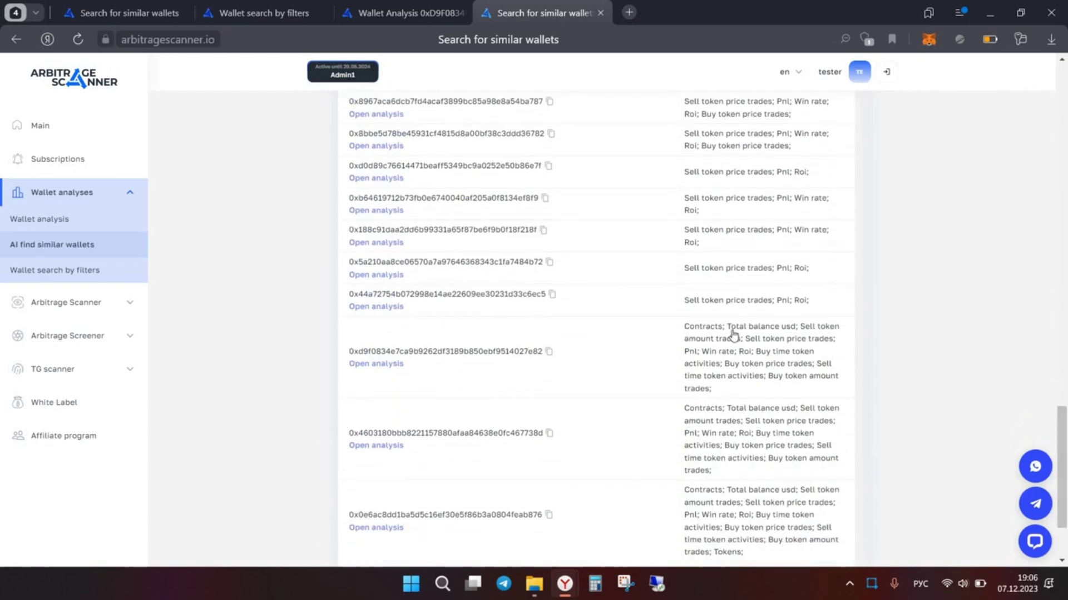
triple_click(730, 336)
click(753, 400)
scroll(817, 383, down, 1)
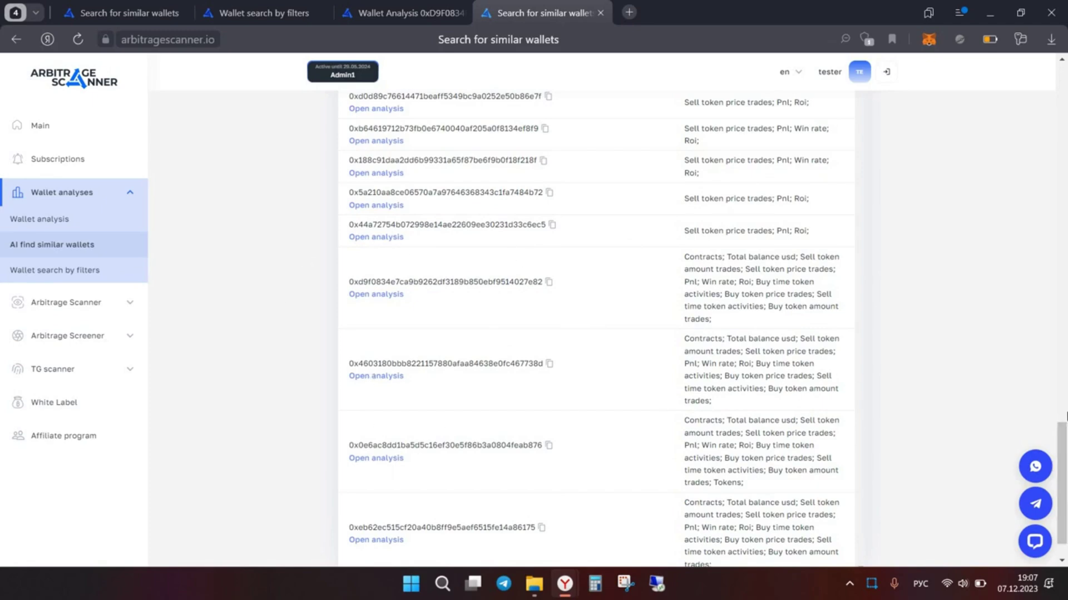
scroll(1064, 409, up, 4)
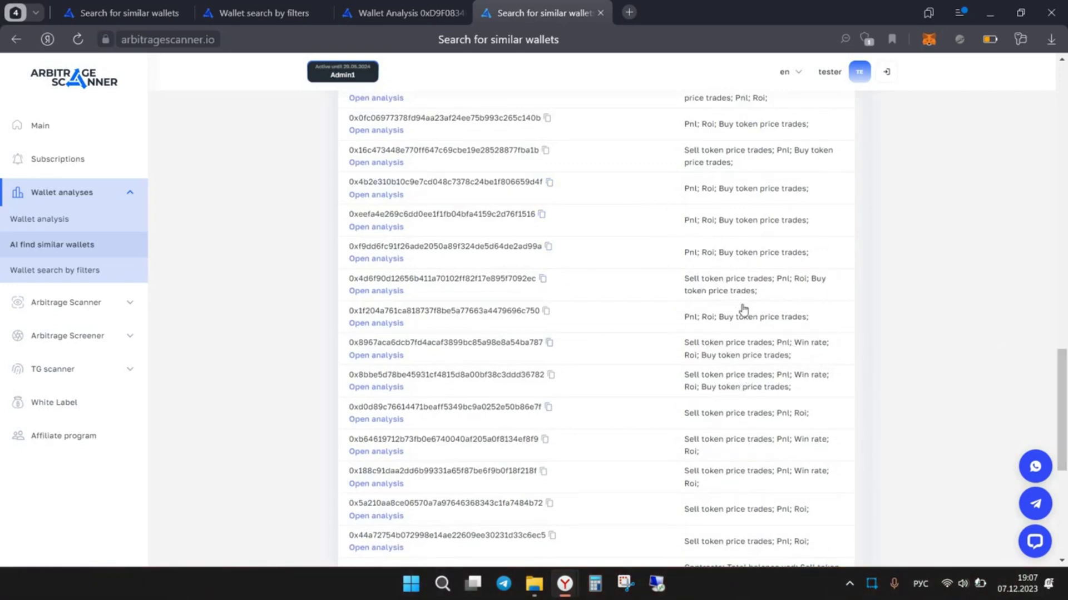
scroll(1044, 275, up, 1)
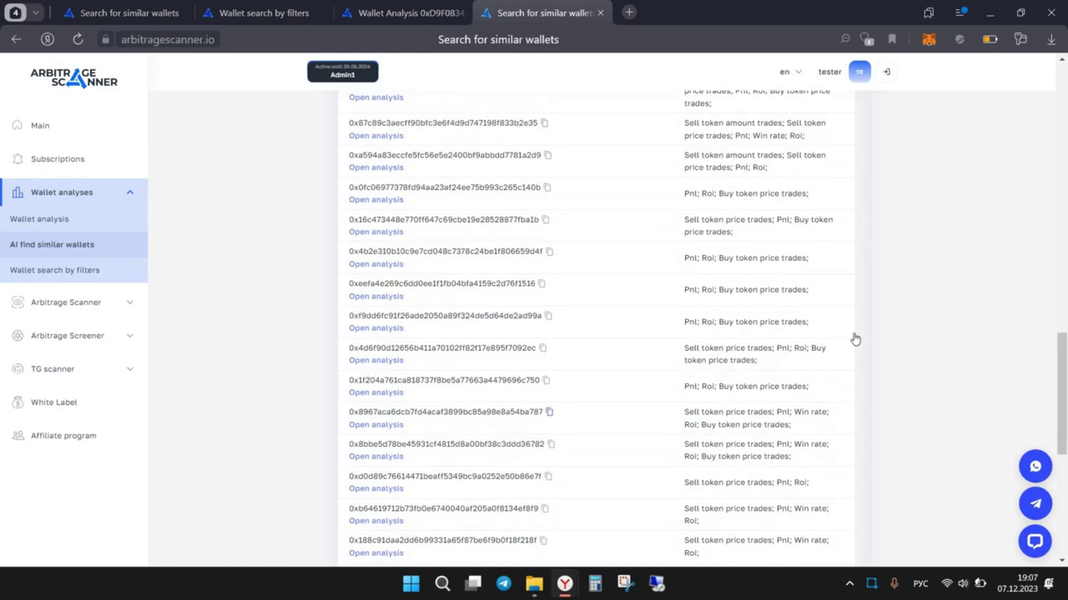
scroll(842, 343, up, 2)
scroll(842, 342, up, 2)
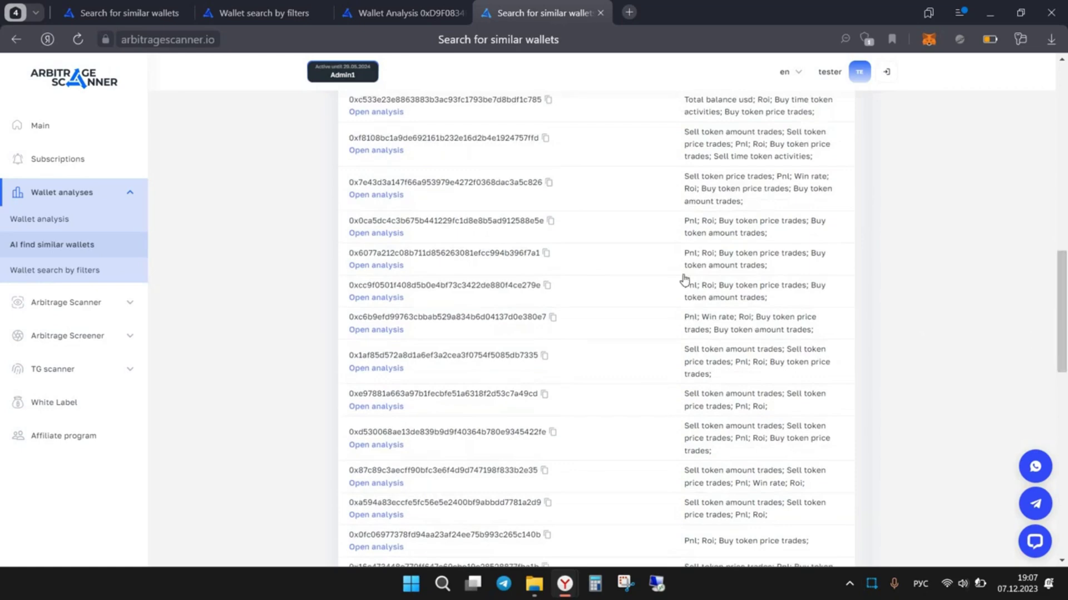
mouse_move(1060, 350)
mouse_down()
mouse_move(1053, 280)
mouse_move(1055, 296)
mouse_up()
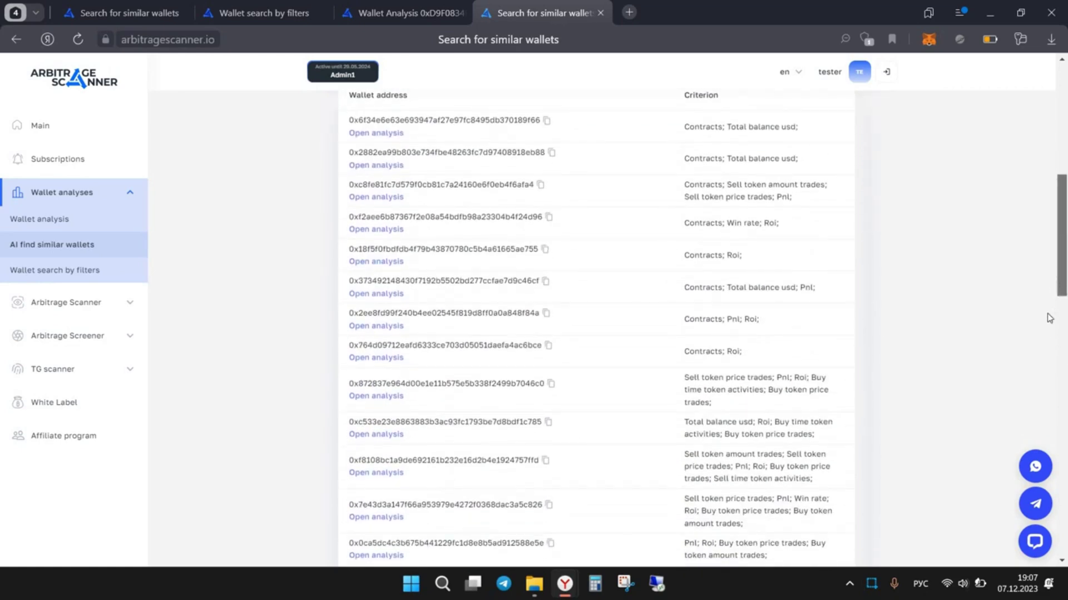
scroll(1037, 375, down, 3)
scroll(1037, 422, down, 5)
scroll(1027, 425, down, 5)
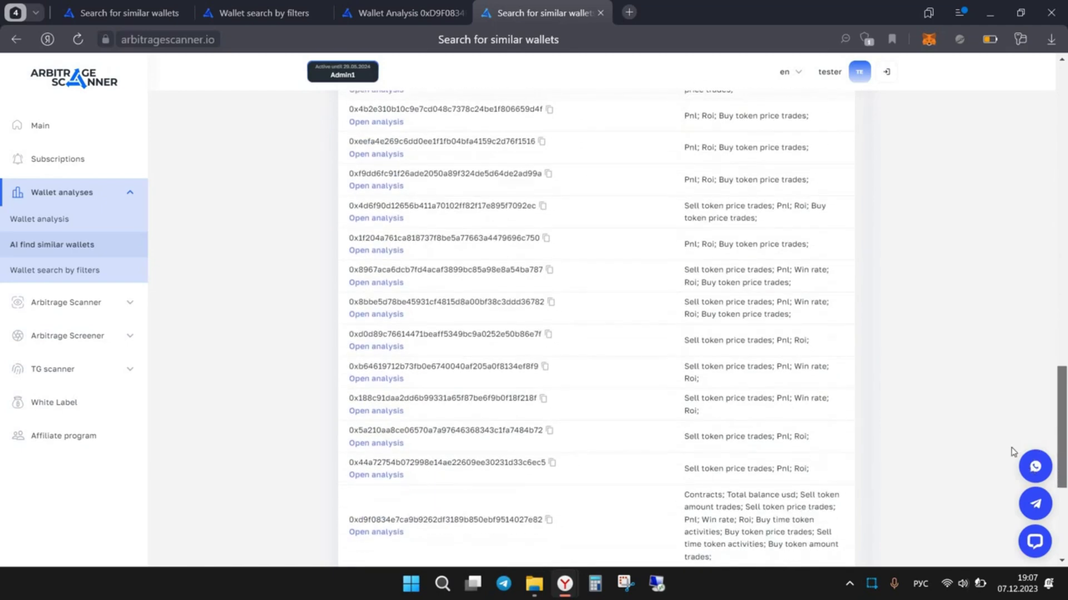
scroll(1013, 451, down, 3)
scroll(1013, 450, down, 1)
scroll(1012, 450, down, 1)
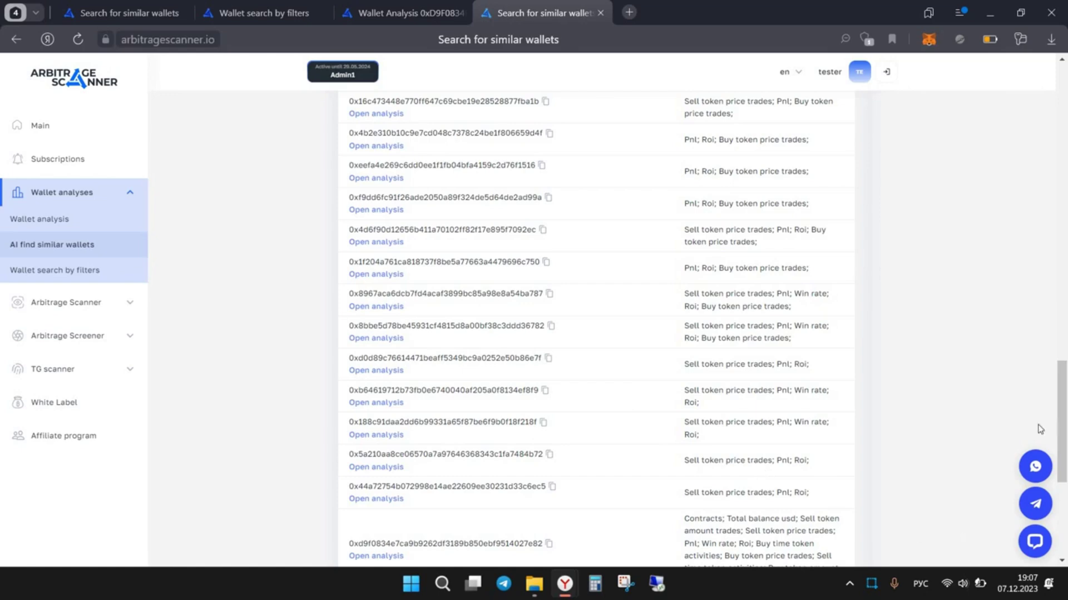
drag(1061, 421, 1062, 201)
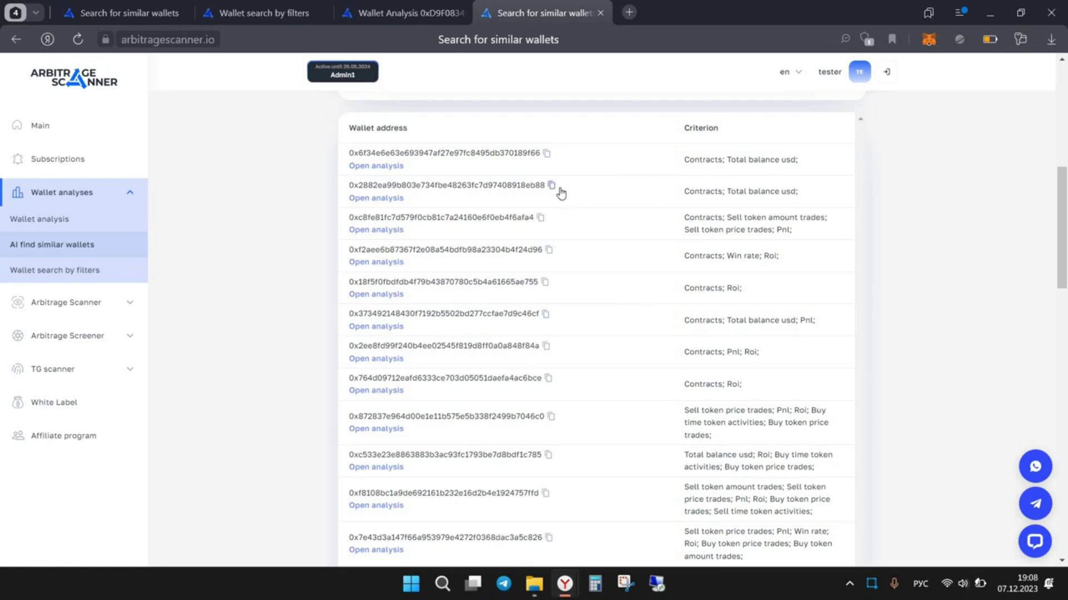
scroll(871, 283, down, 3)
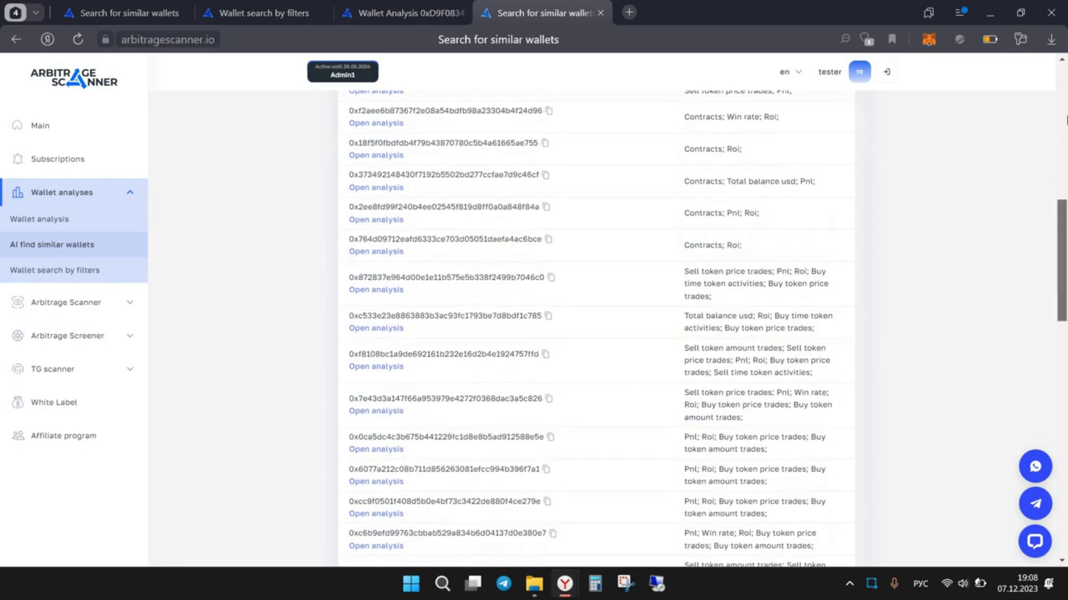
drag(1061, 250, 1061, 118)
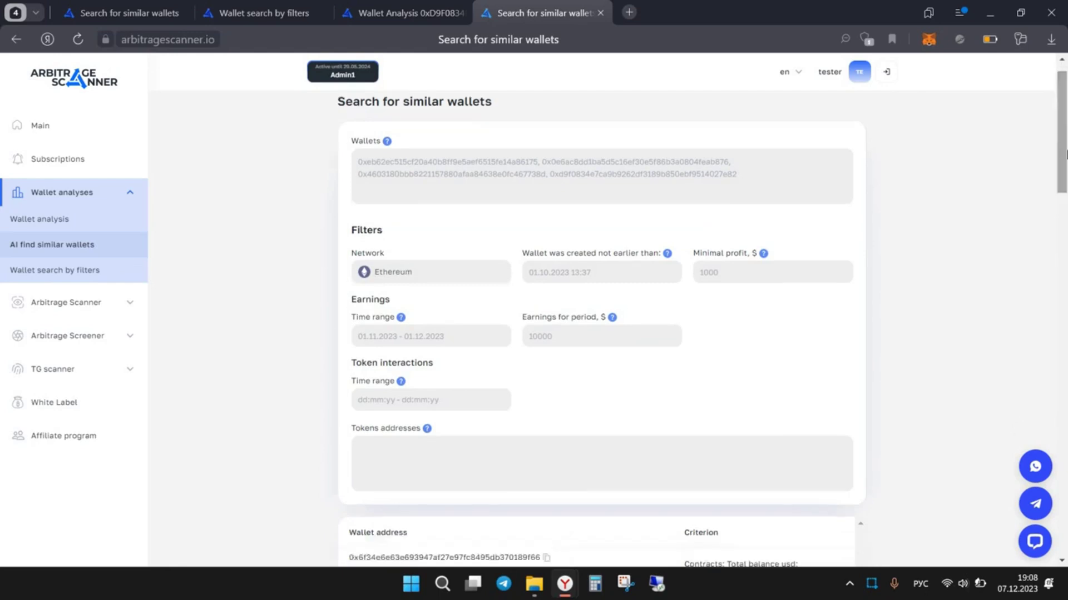
drag(1062, 150, 1063, 237)
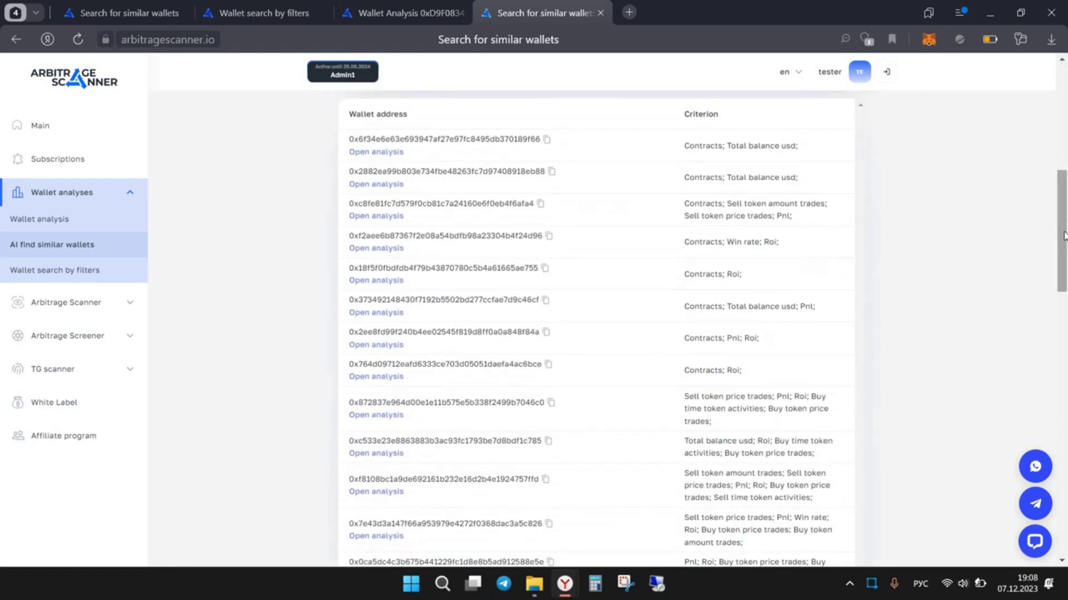
scroll(587, 251, up, 5)
scroll(587, 208, up, 3)
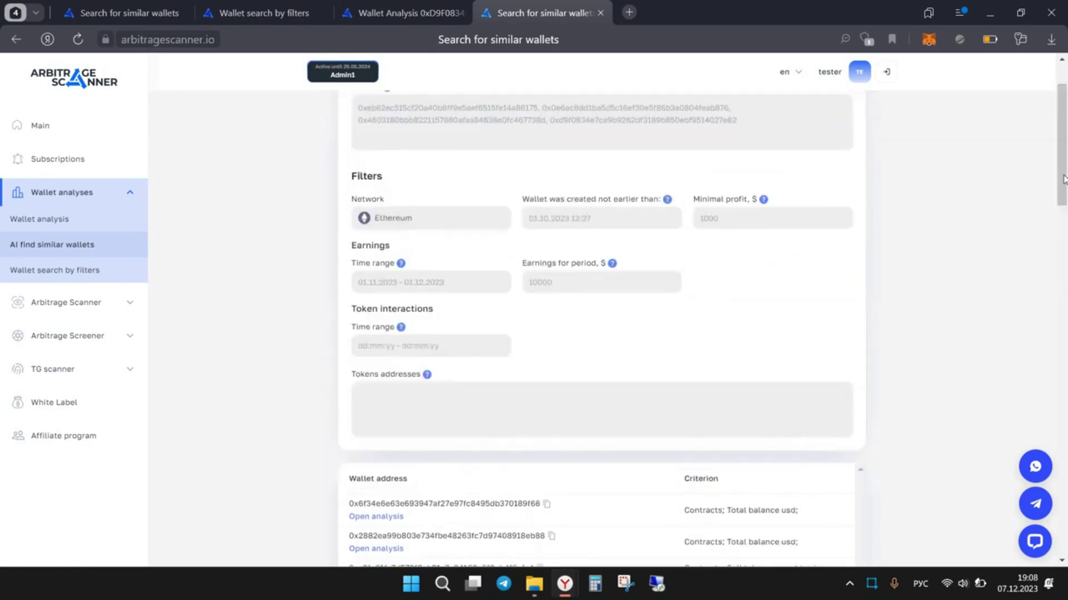
drag(1063, 225, 1063, 249)
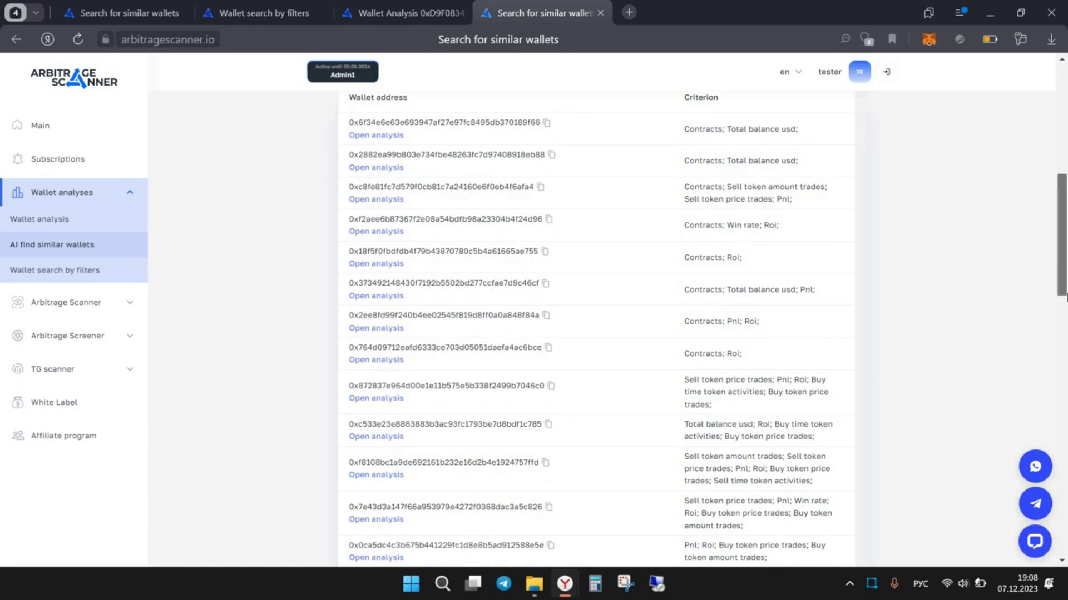
scroll(801, 200, down, 3)
scroll(750, 234, down, 2)
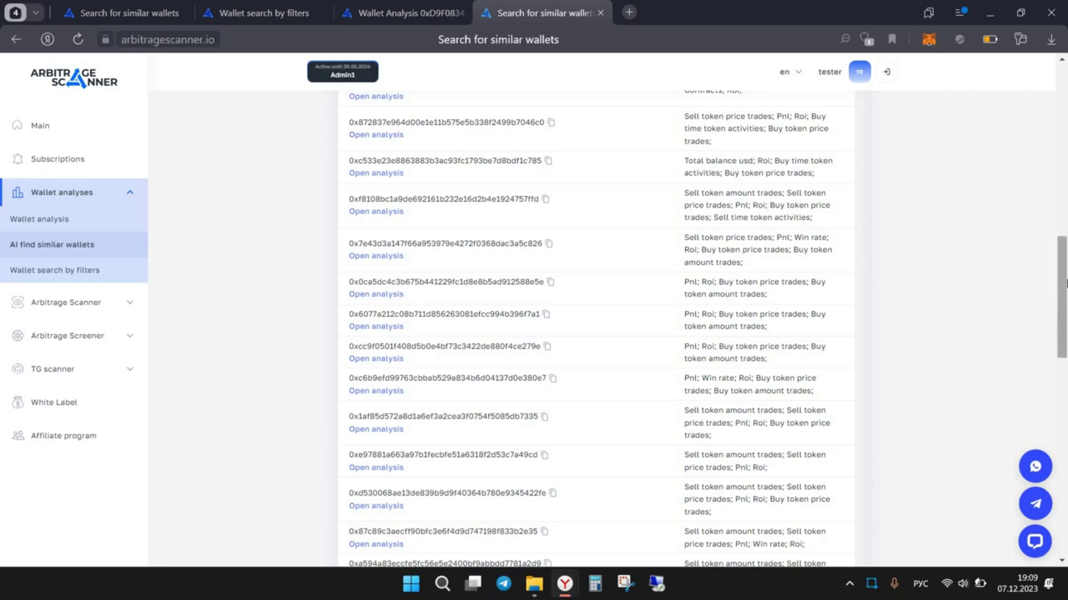
drag(1065, 283, 1064, 67)
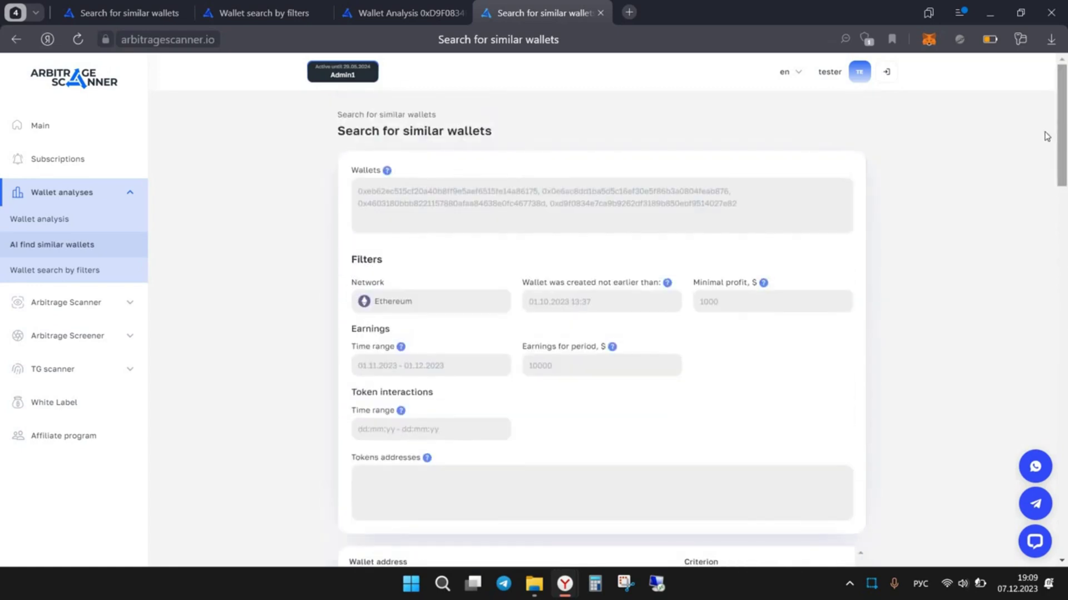